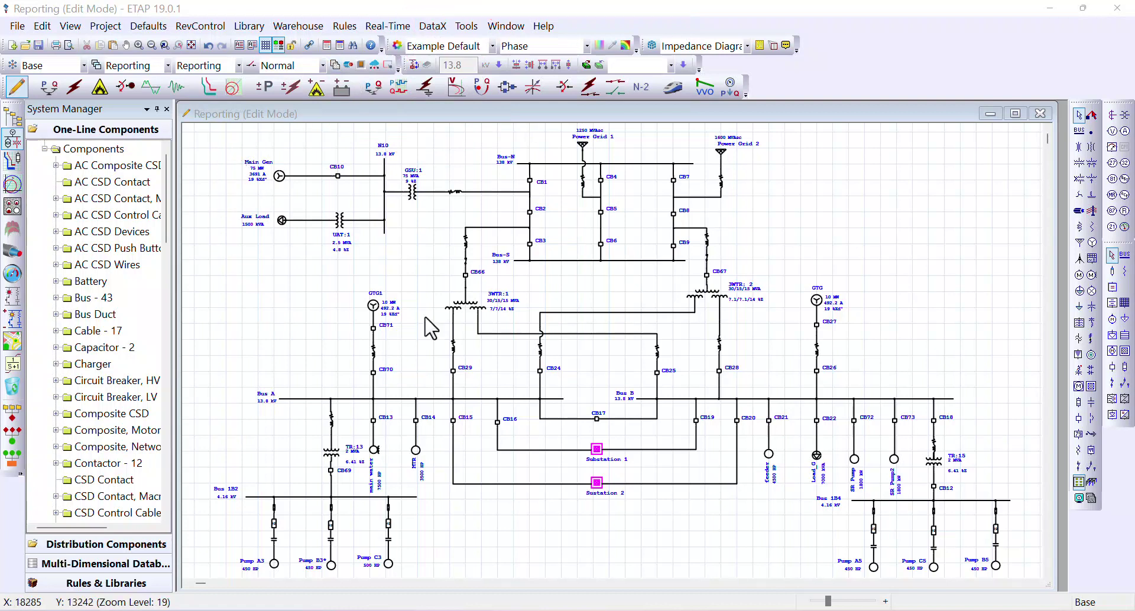
# Step: Open the Data Manager and check the Base revision so all AC elements list under Base
pyautogui.click(253, 269)
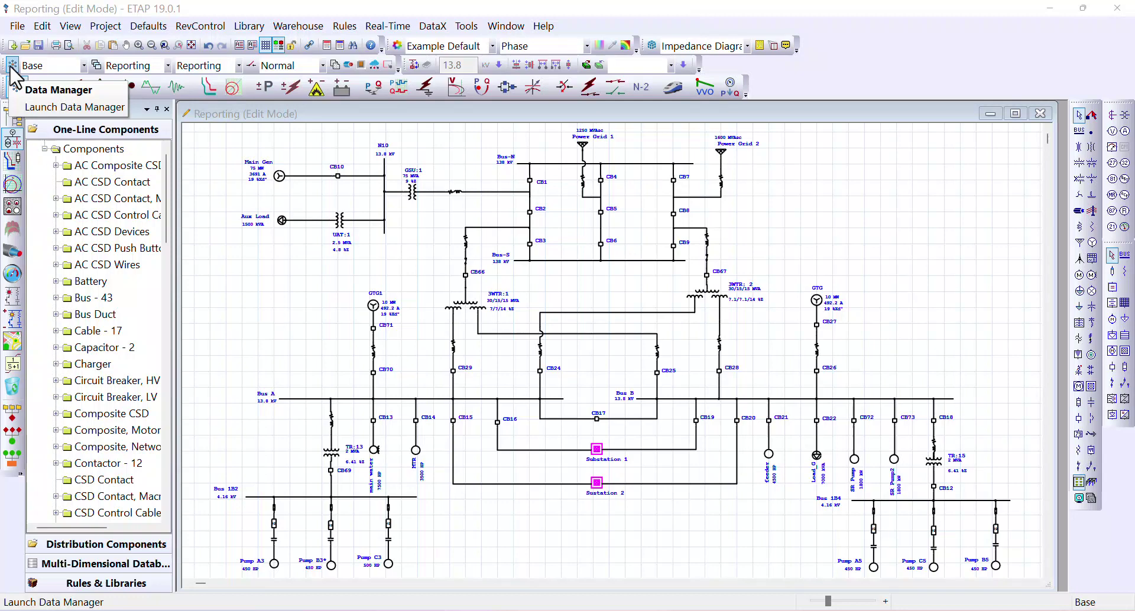
pyautogui.click(12, 65)
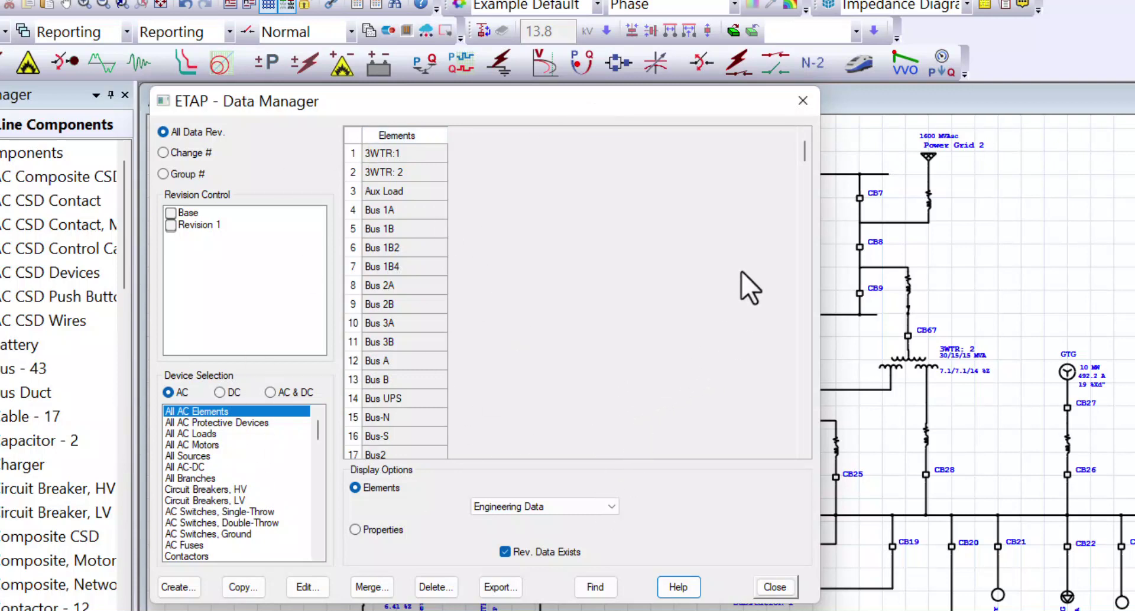
pyautogui.moveTo(331, 122)
pyautogui.mouseDown()
pyautogui.moveTo(325, 431)
pyautogui.moveTo(654, 468)
pyautogui.mouseUp()
pyautogui.click(183, 214)
pyautogui.click(170, 214)
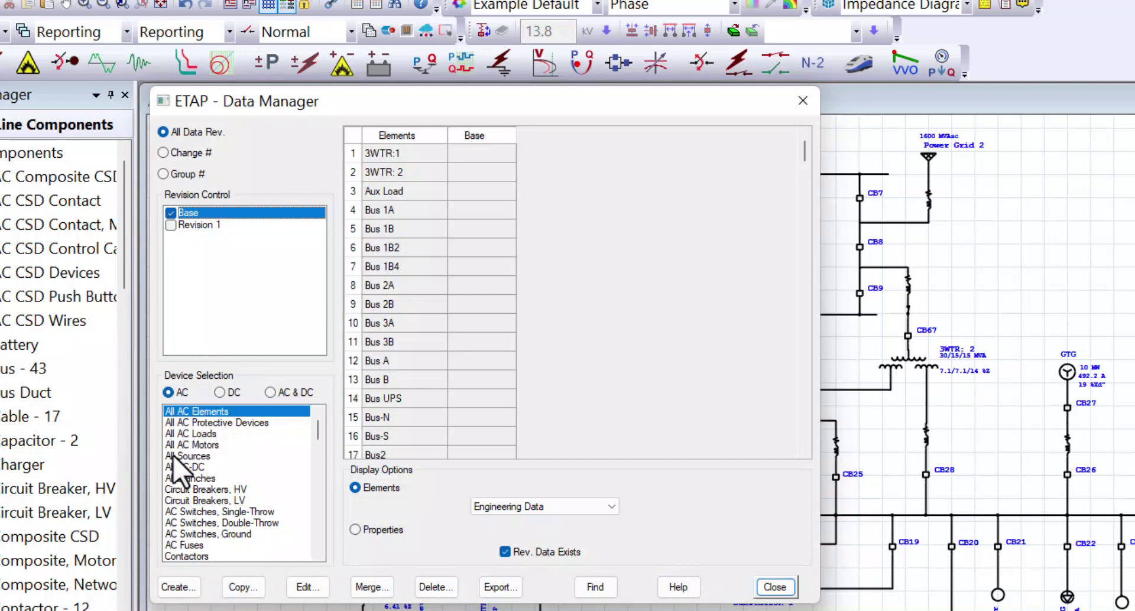
pyautogui.scroll(-1, 238, 484)
pyautogui.scroll(-2, 235, 478)
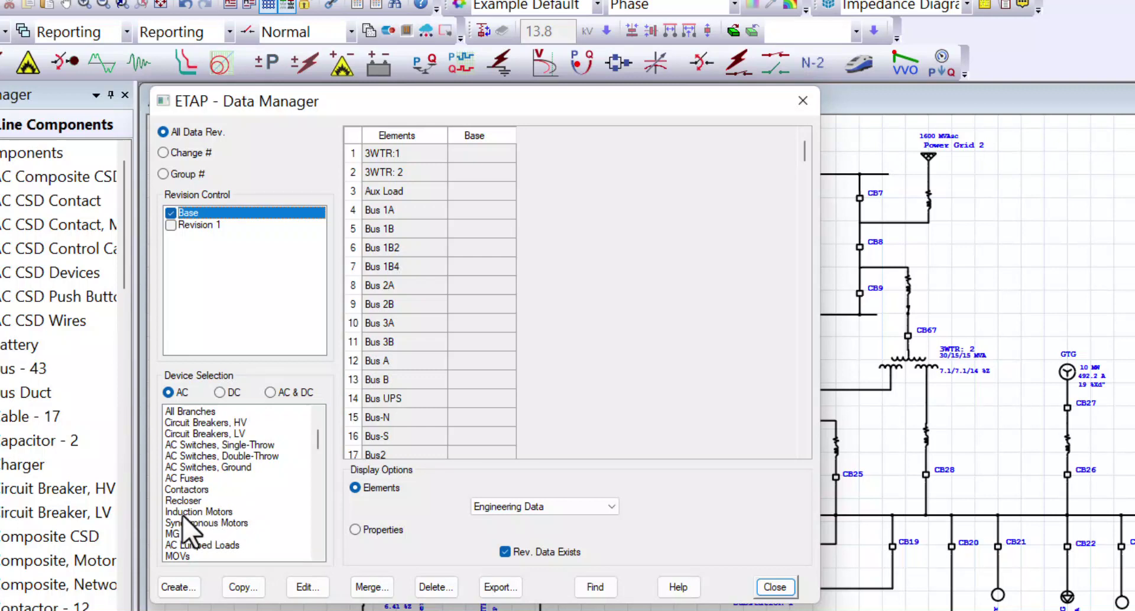
pyautogui.scroll(1, 243, 483)
pyautogui.scroll(2, 242, 482)
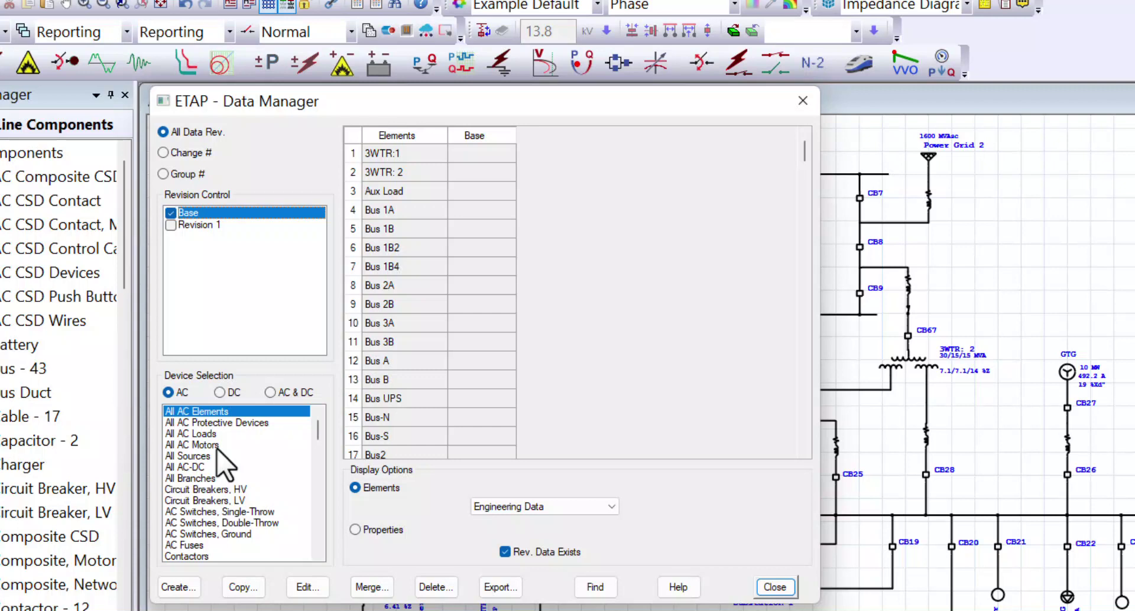
pyautogui.scroll(-3, 217, 459)
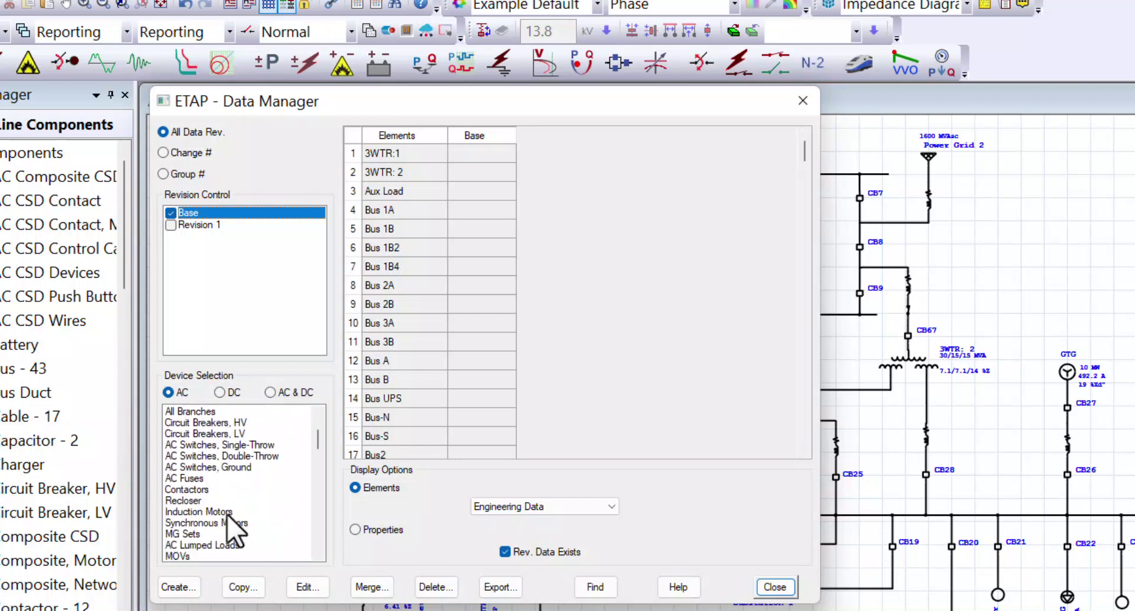
# Step: Filter the Data Manager grid to Induction Motors and display their Properties
pyautogui.click(190, 512)
pyautogui.scroll(-2, 404, 195)
pyautogui.scroll(-1, 408, 216)
pyautogui.scroll(3, 402, 249)
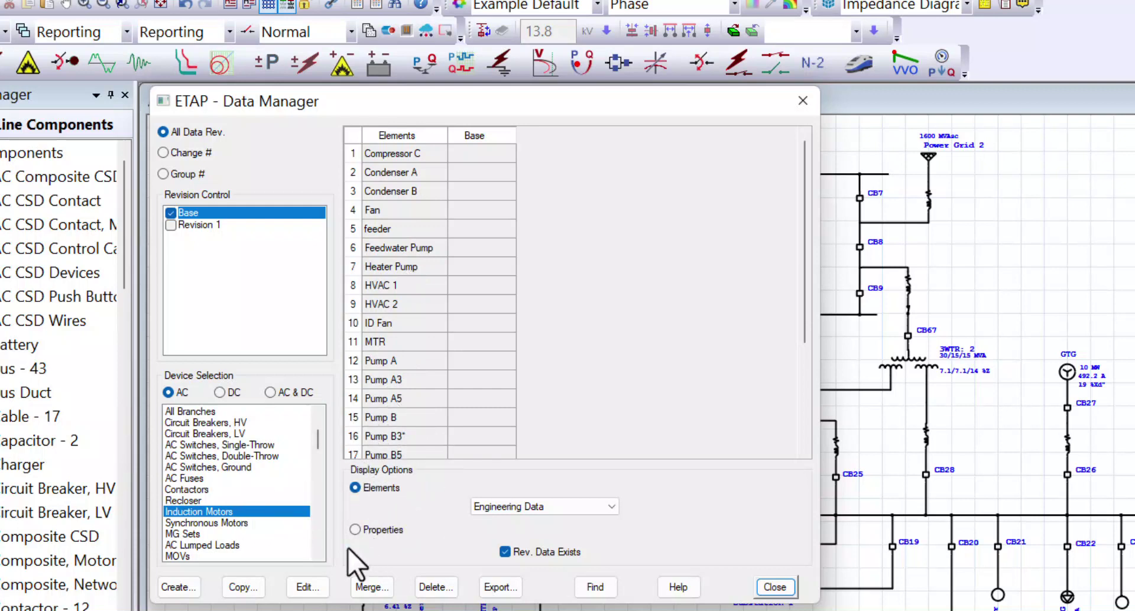
pyautogui.click(355, 529)
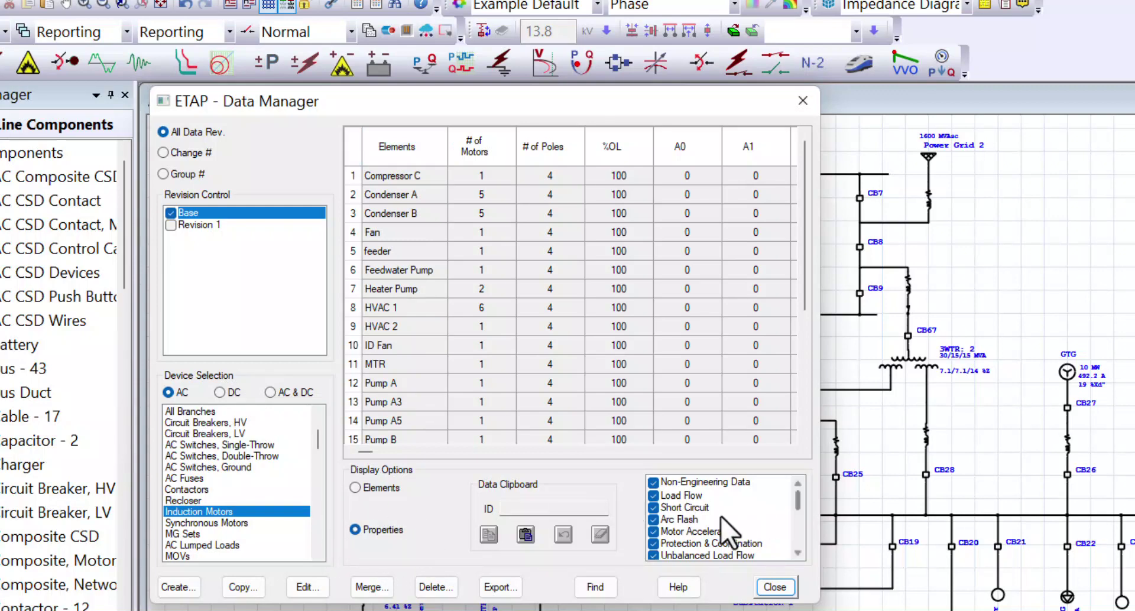
pyautogui.scroll(-3, 730, 534)
pyautogui.scroll(-1, 675, 534)
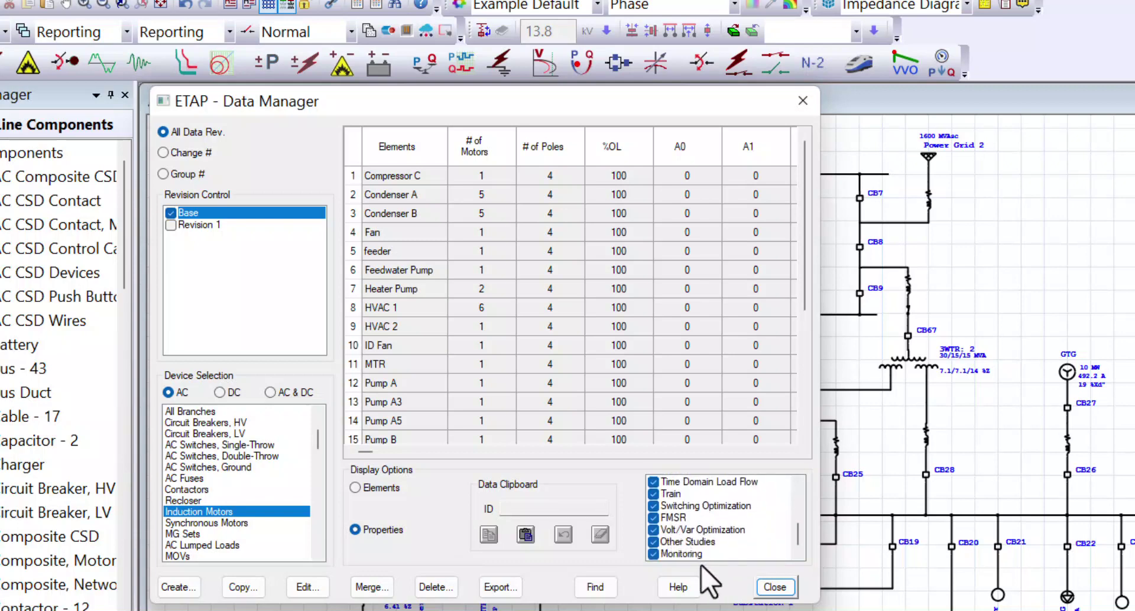
pyautogui.scroll(4, 703, 565)
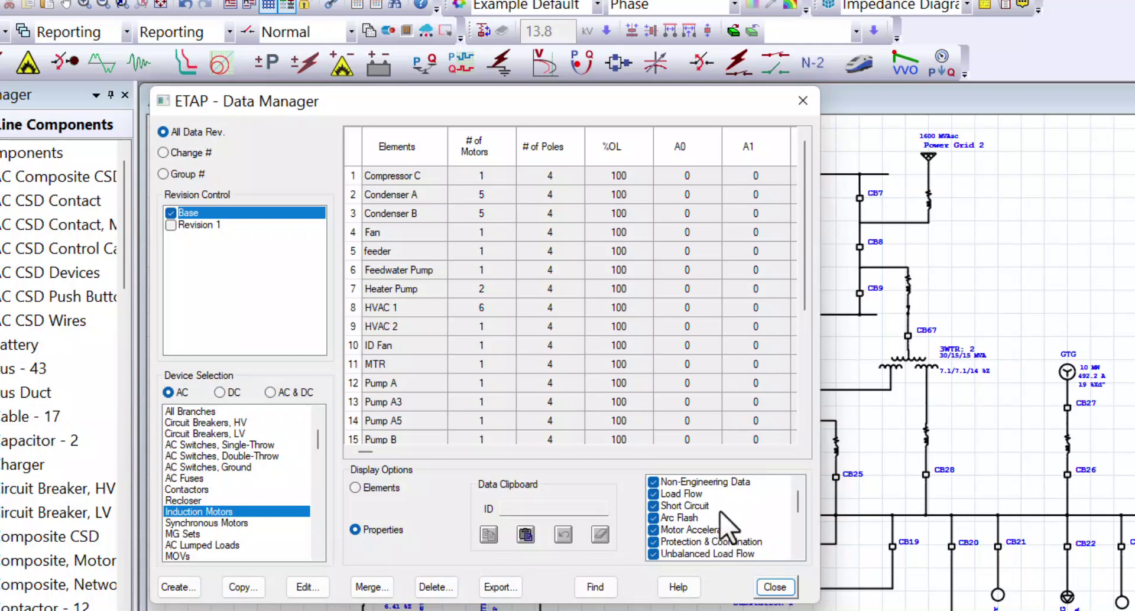
pyautogui.scroll(-2, 725, 512)
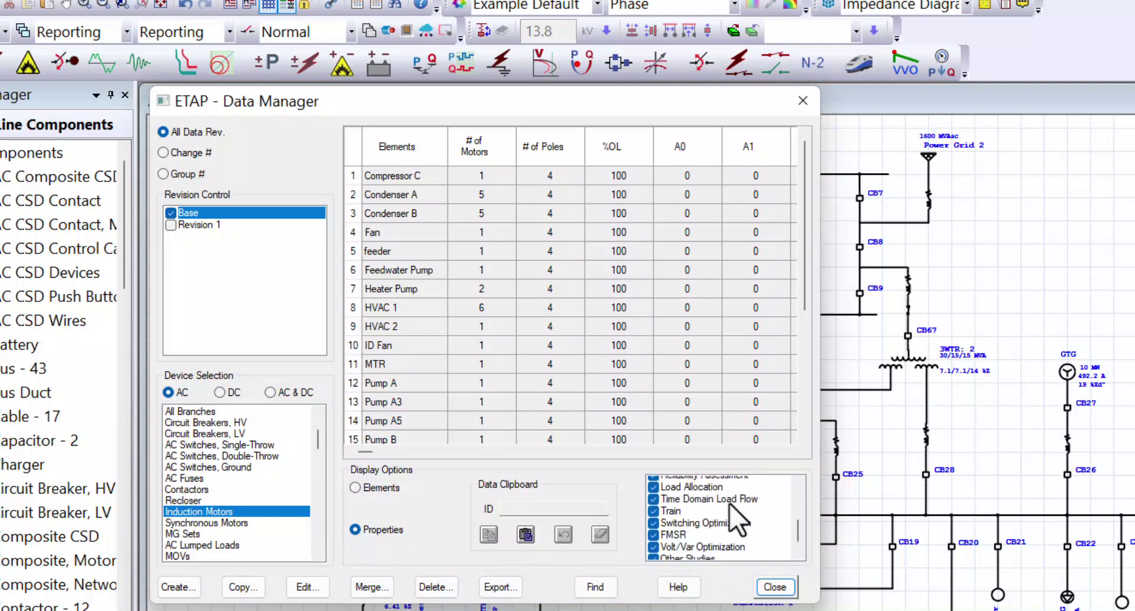
pyautogui.scroll(-1, 739, 520)
# Step: Uncheck Monitoring, Other Studies and Volt/Var Optimization, keeping Non-Engineering Data and Load Flow
pyautogui.click(657, 554)
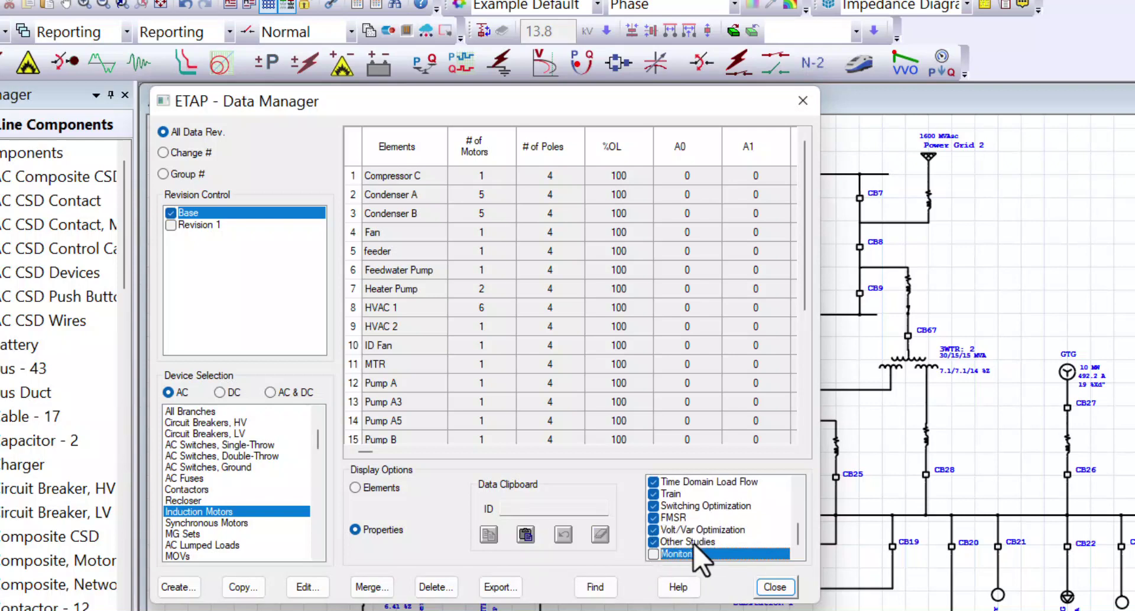
pyautogui.click(654, 542)
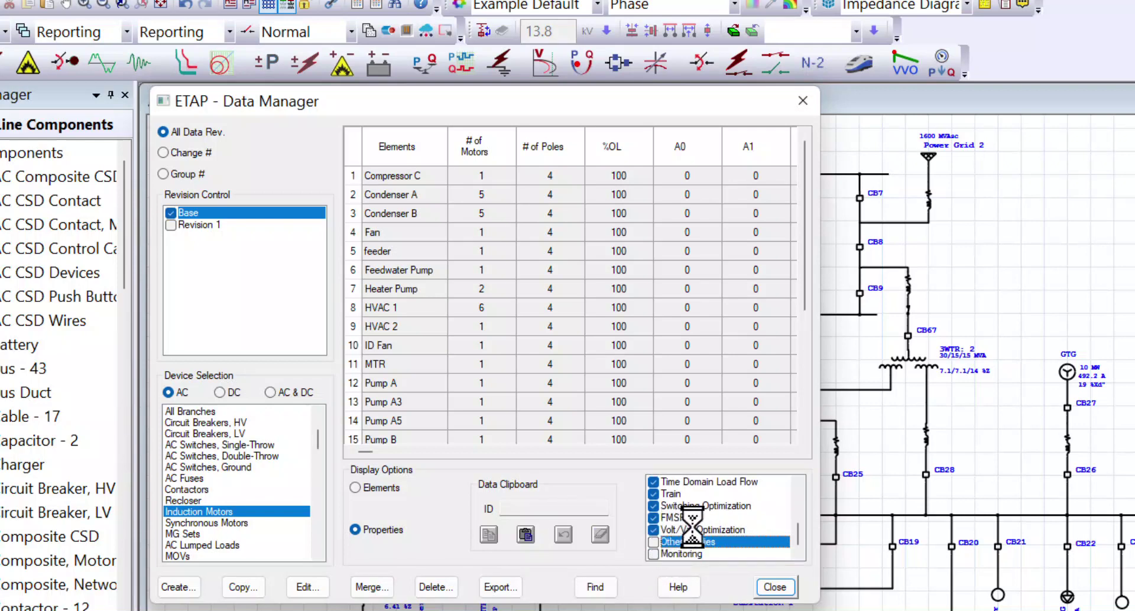
pyautogui.click(653, 529)
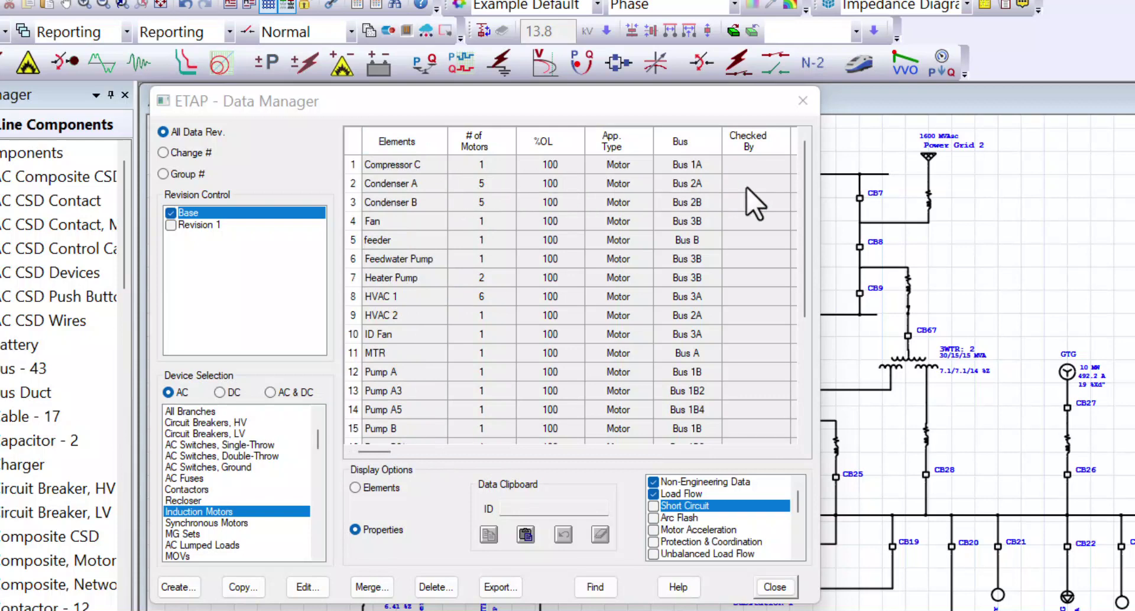
pyautogui.moveTo(375, 451); pyautogui.dragTo(501, 589)
# Step: Export the induction motor table to Excel with the default name Untitled.xlsx and path
pyautogui.click(501, 587)
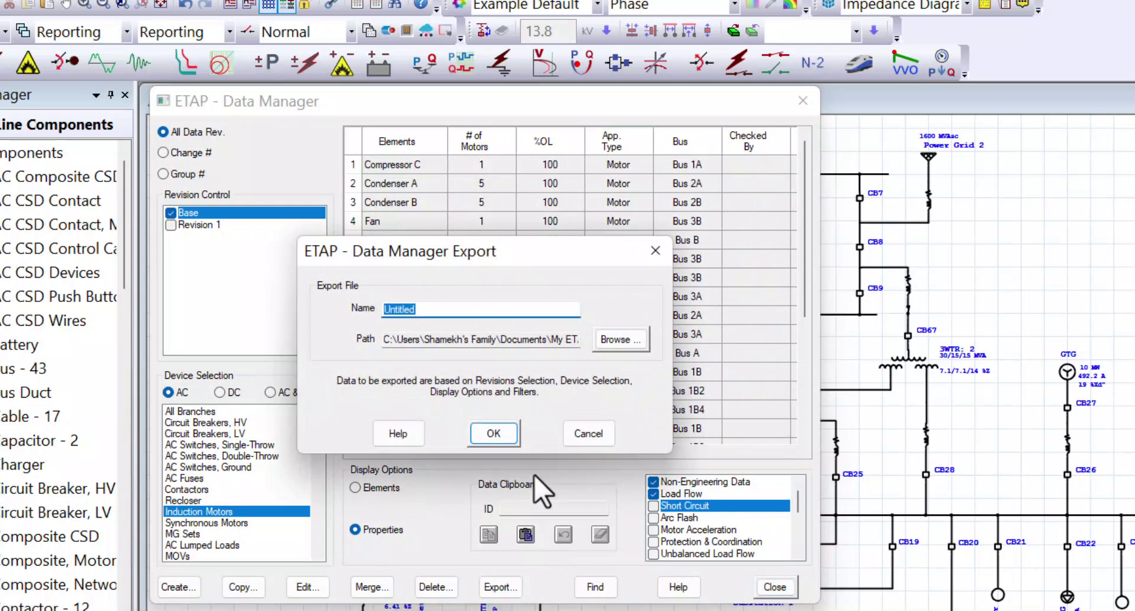
pyautogui.click(494, 434)
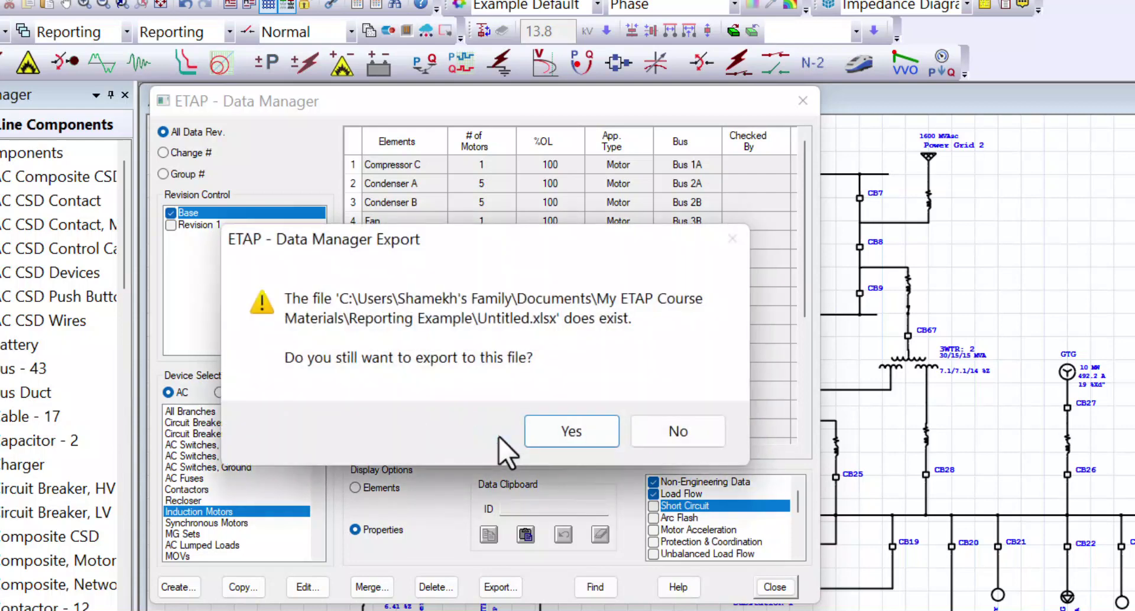
# Step: Confirm overwriting Untitled.xlsx, review the 25-motor Induction Motors sheet, then minimize Excel
pyautogui.click(541, 436)
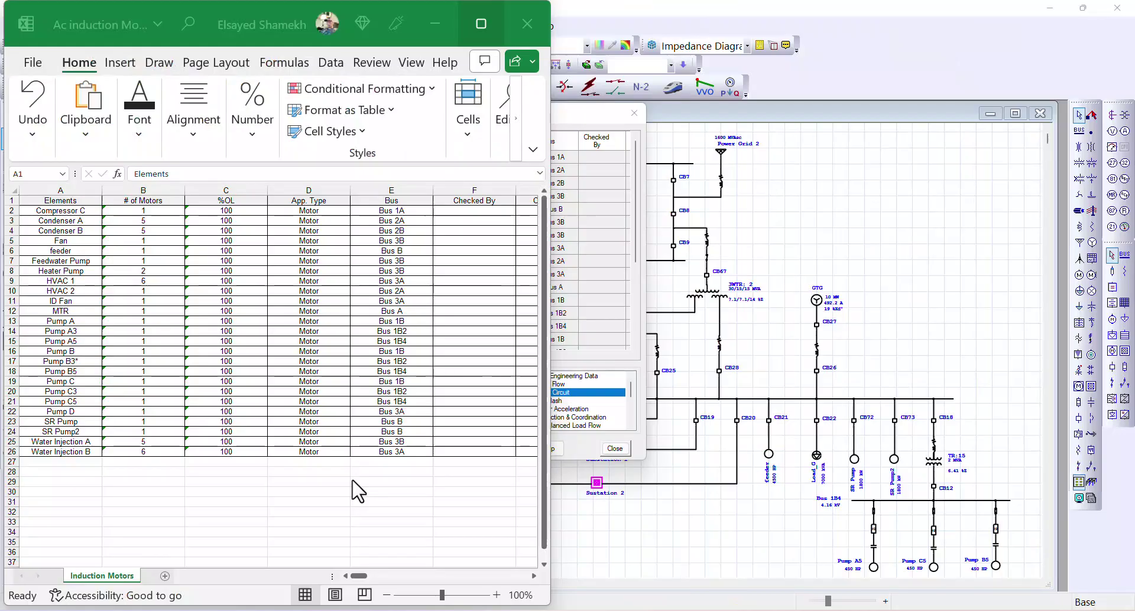
pyautogui.click(437, 24)
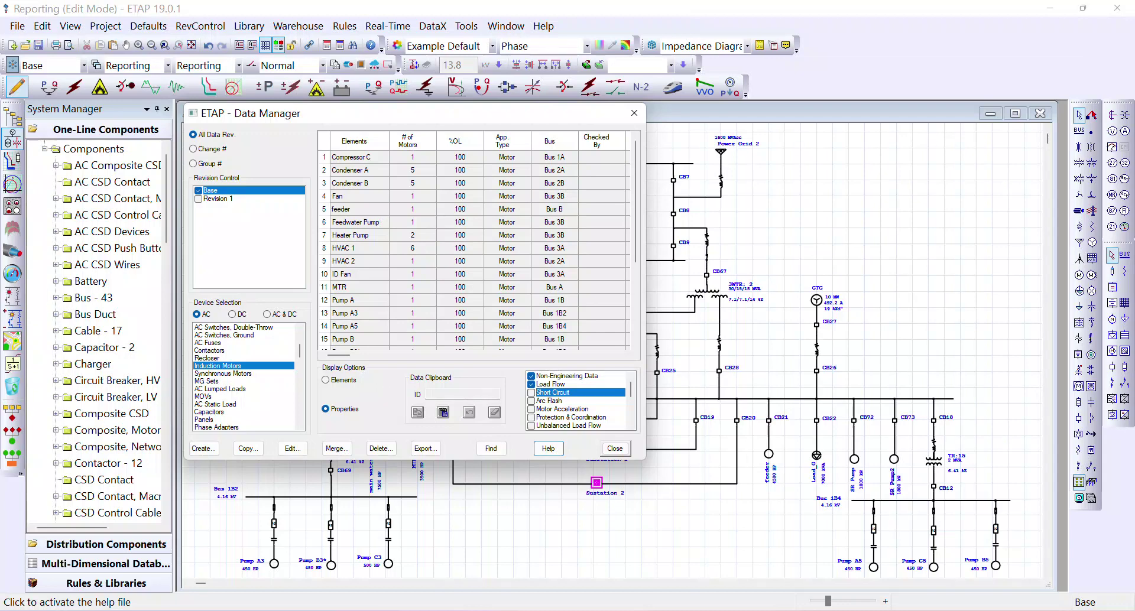
# Step: Dismiss the Data Manager dialog, revealing the Reporting project's one-line diagram
pyautogui.press('Escape')
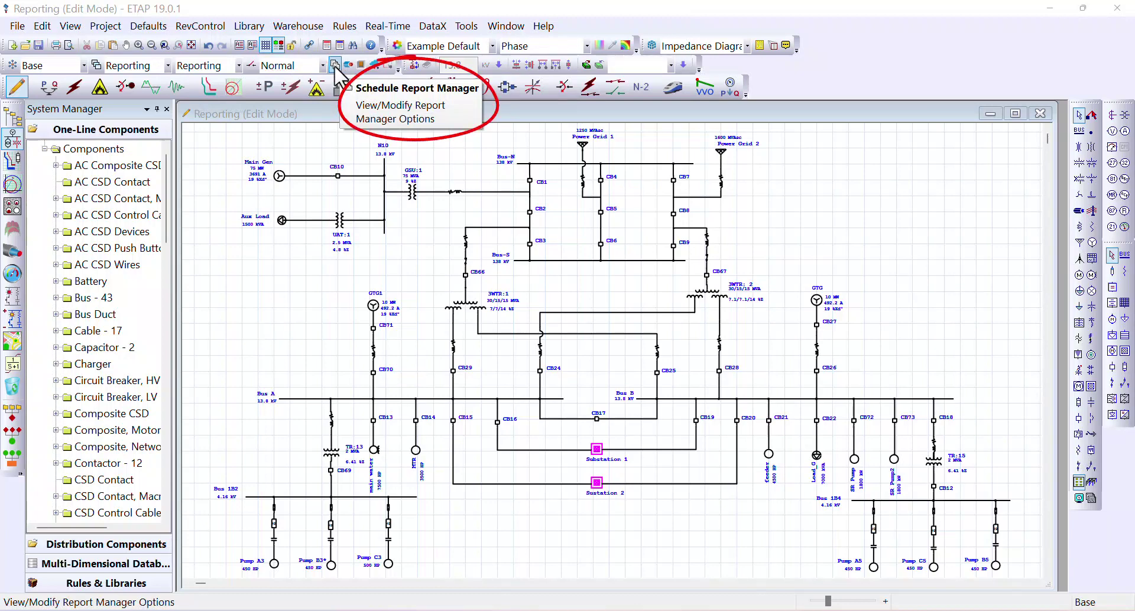
# Step: Generate the Load tab's Motor Nameplate Schedule report on Base data as PDF output
pyautogui.click(334, 66)
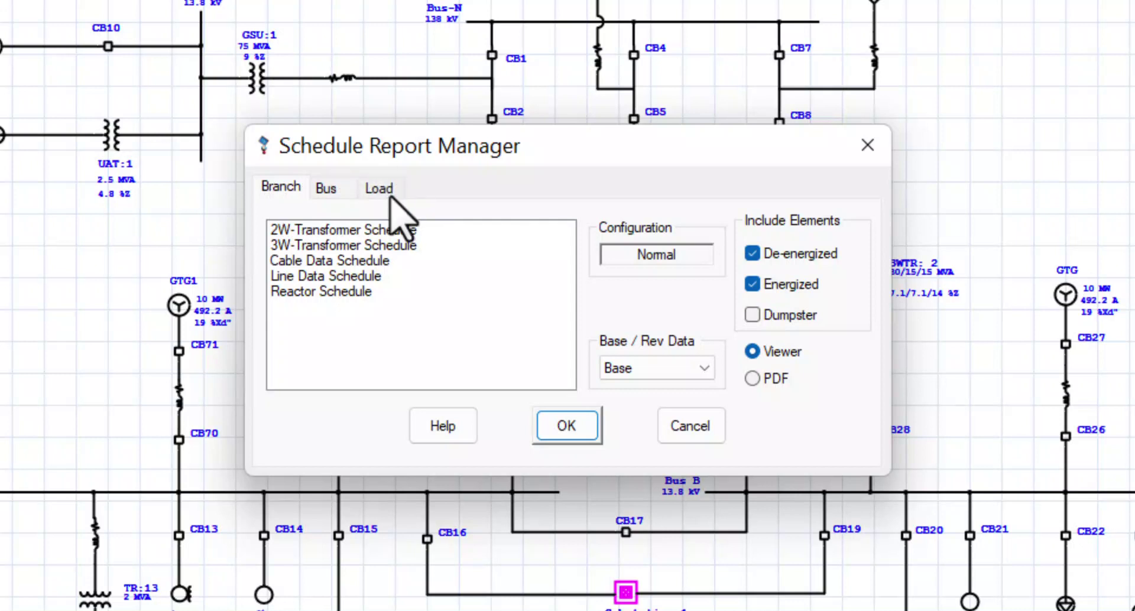
pyautogui.click(385, 189)
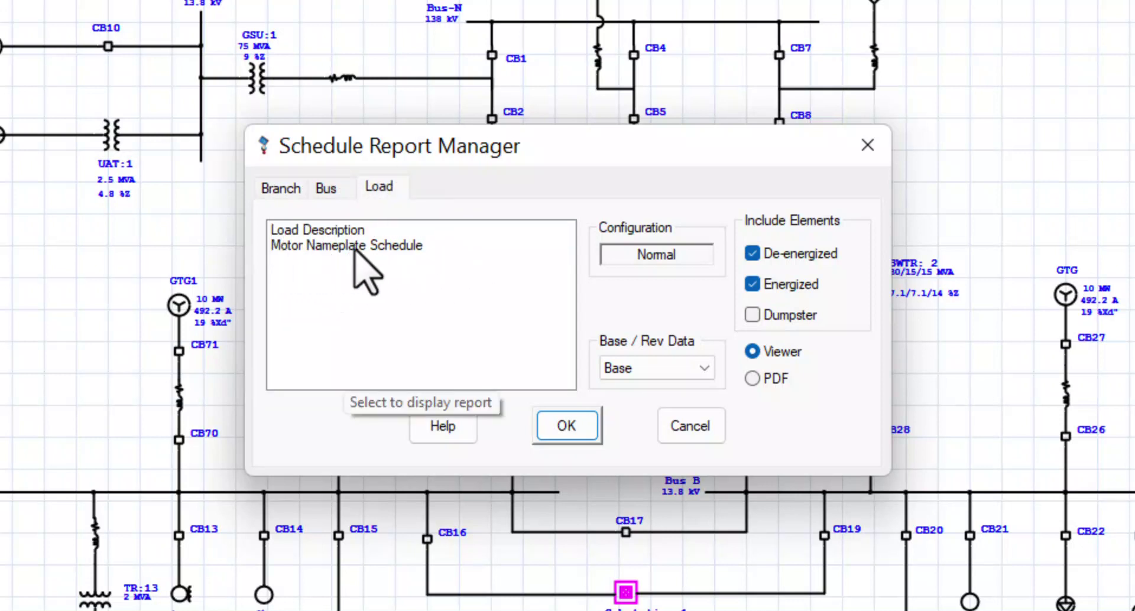
pyautogui.click(352, 247)
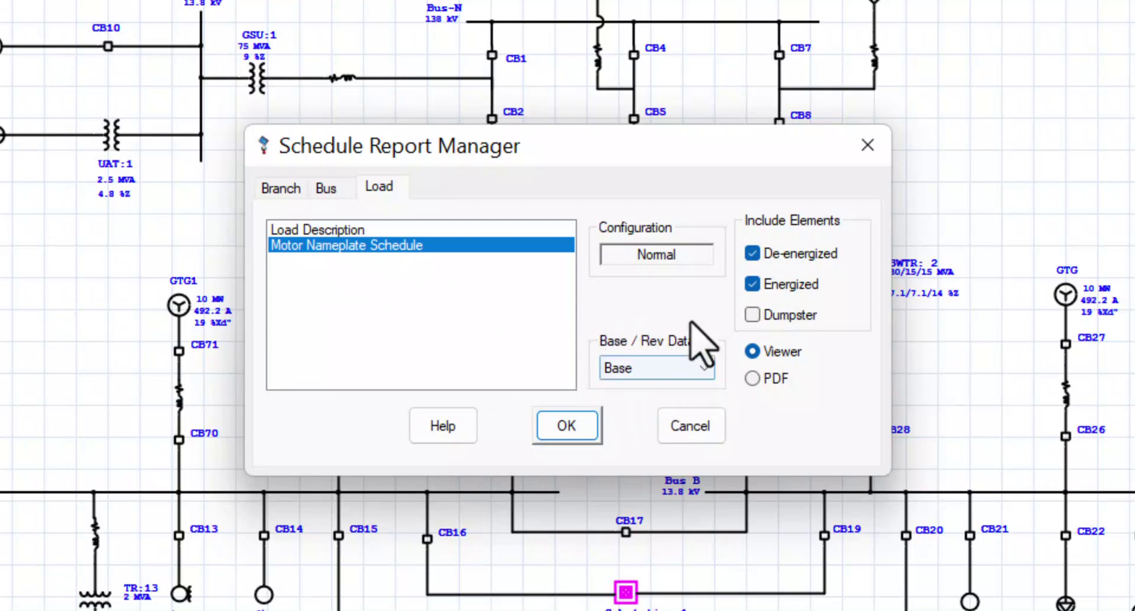
pyautogui.click(704, 369)
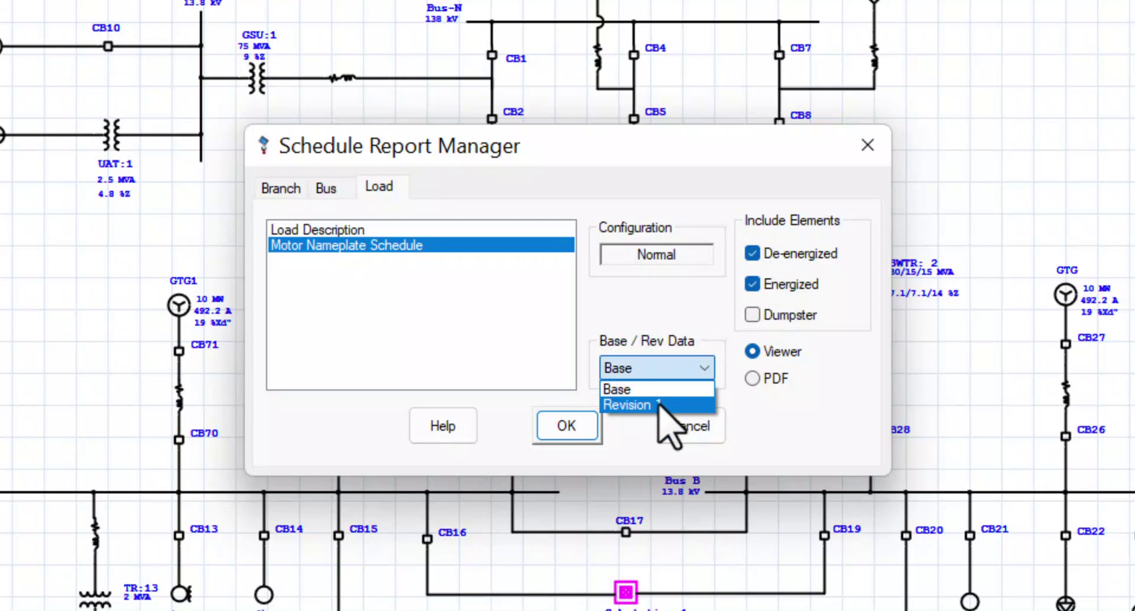
pyautogui.click(654, 394)
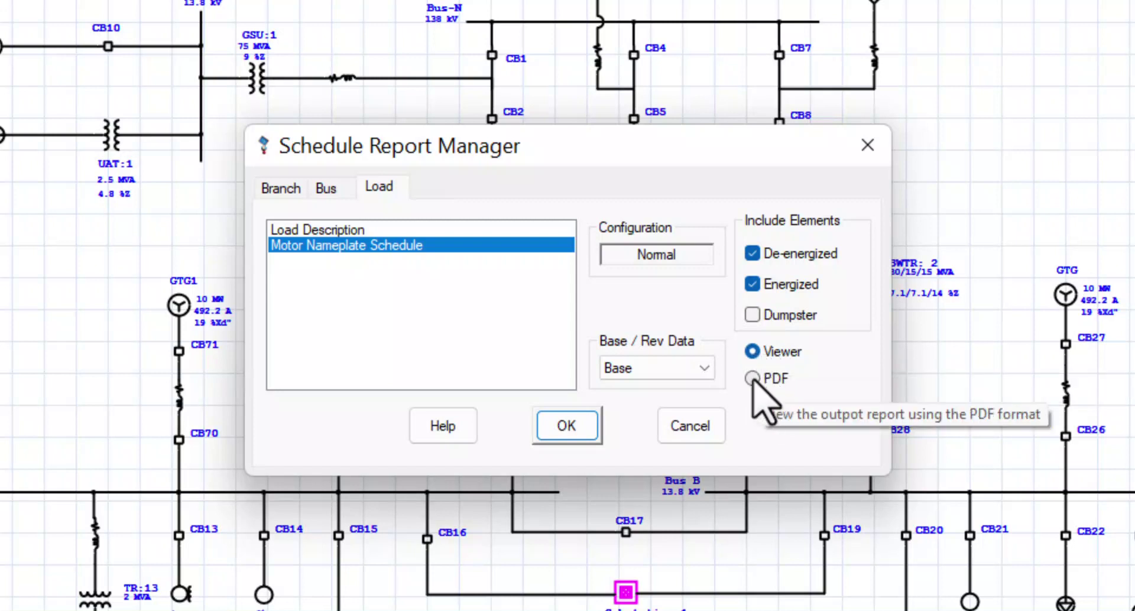
pyautogui.click(753, 379)
pyautogui.click(576, 430)
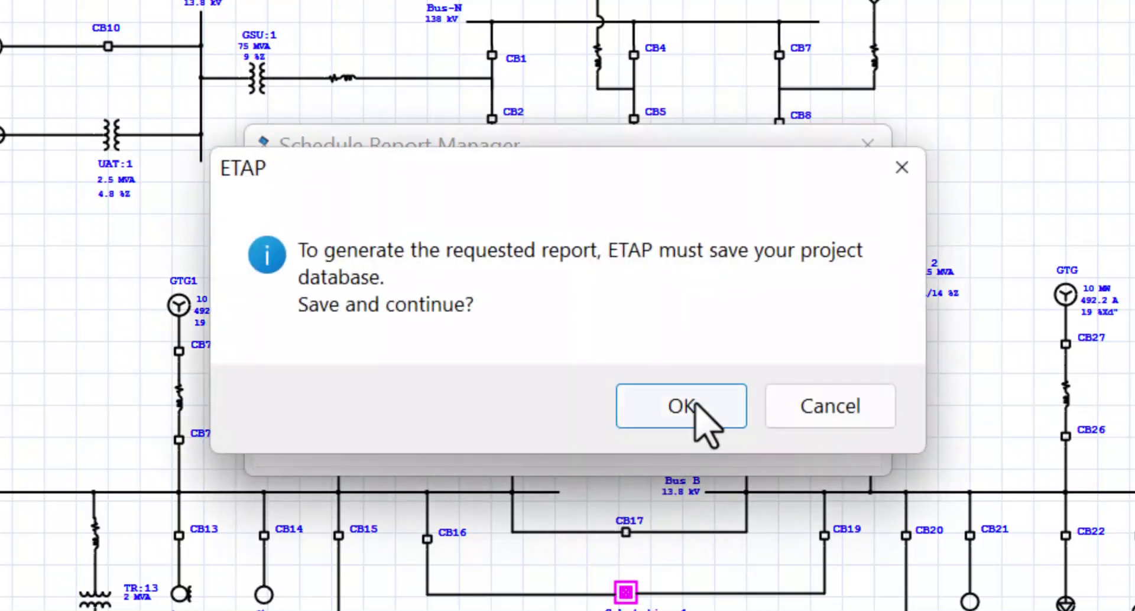
# Step: Save the project, review the Motor Nameplate Schedule PDF's title and motor table, then switch to Excel
pyautogui.click(730, 421)
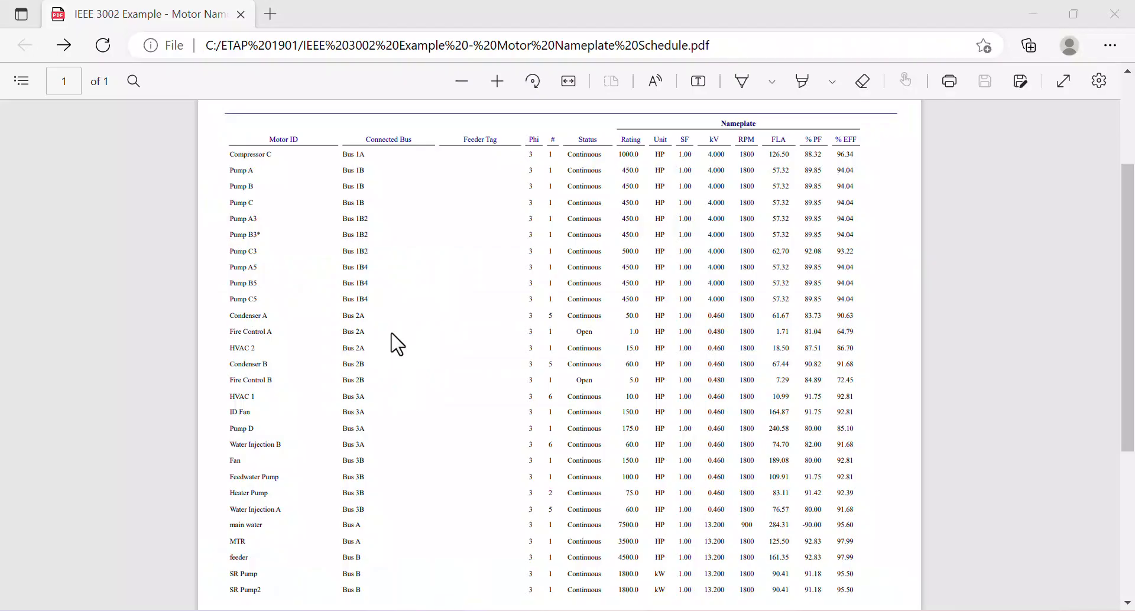
pyautogui.scroll(2, 894, 322)
pyautogui.moveTo(509, 139); pyautogui.dragTo(619, 141)
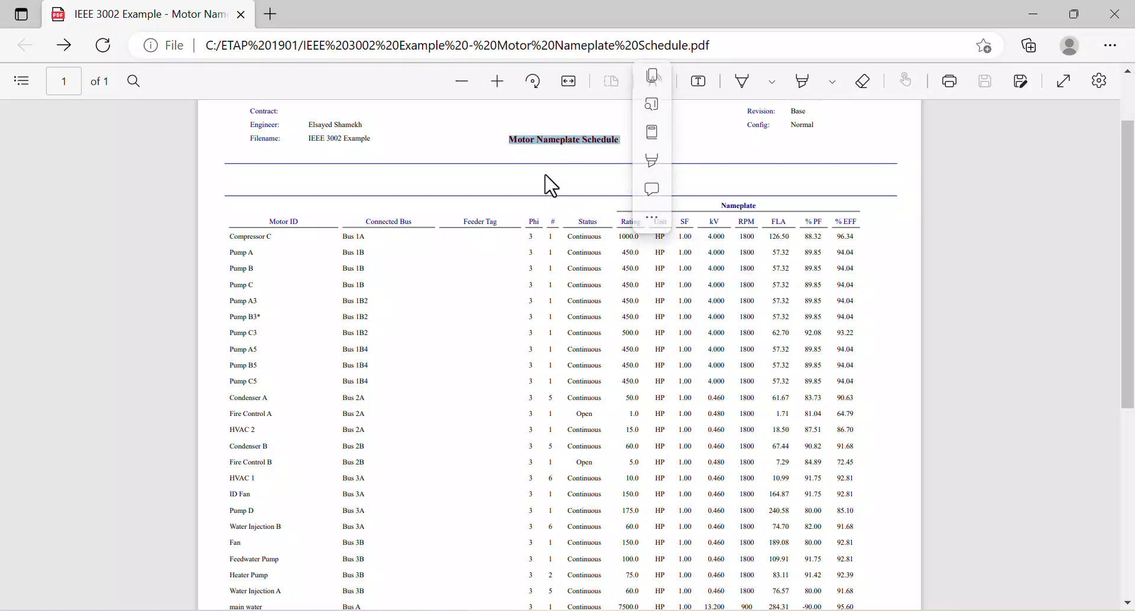
pyautogui.scroll(-2, 526, 198)
pyautogui.scroll(2, 524, 202)
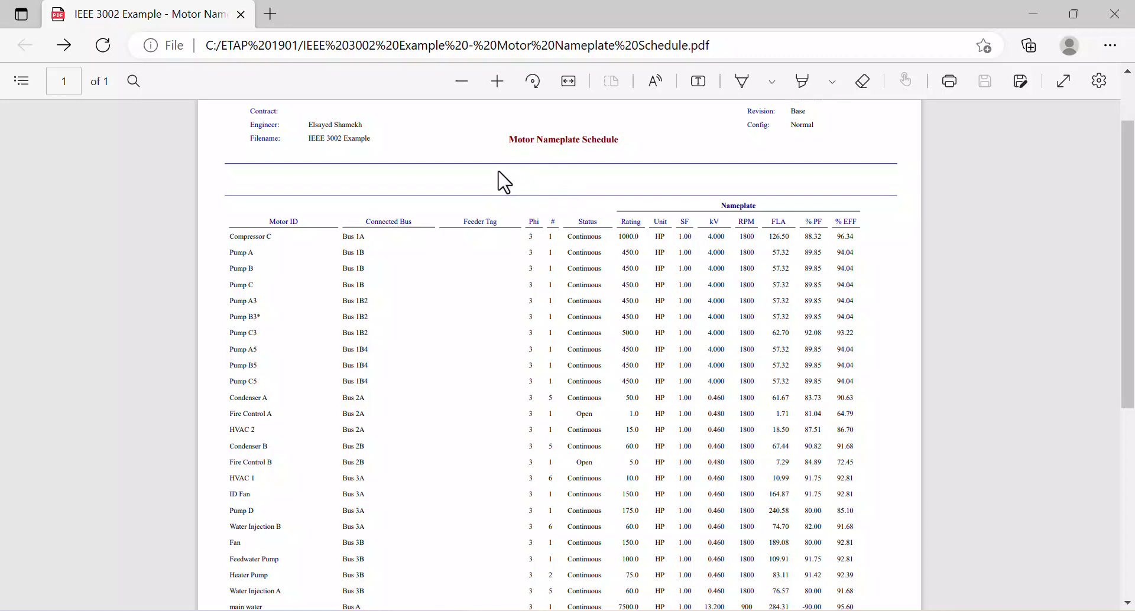
pyautogui.scroll(-2, 479, 222)
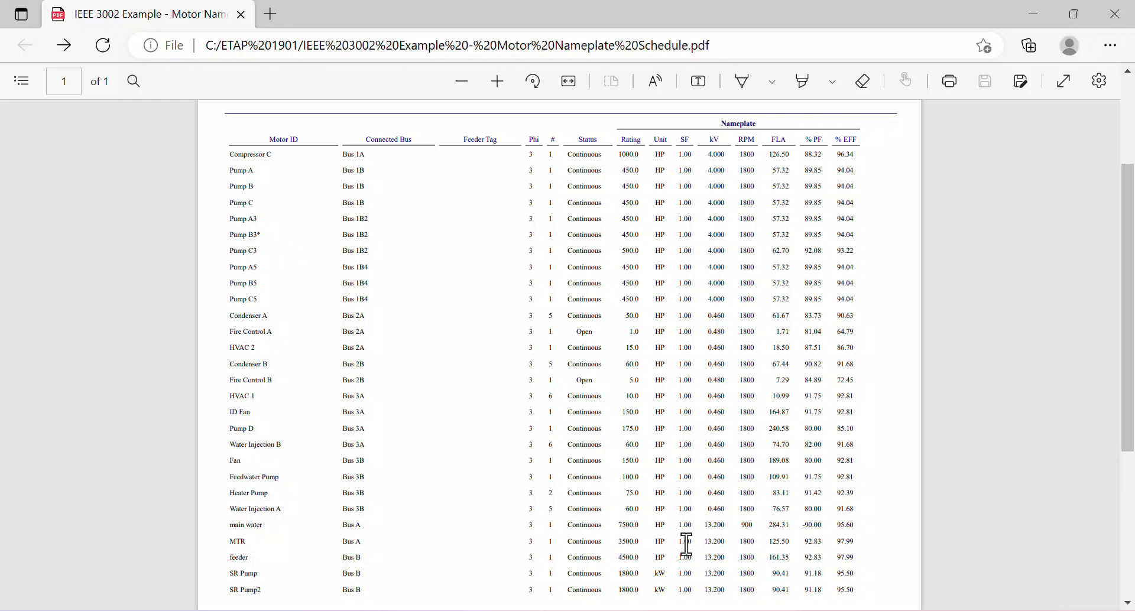
pyautogui.click(677, 596)
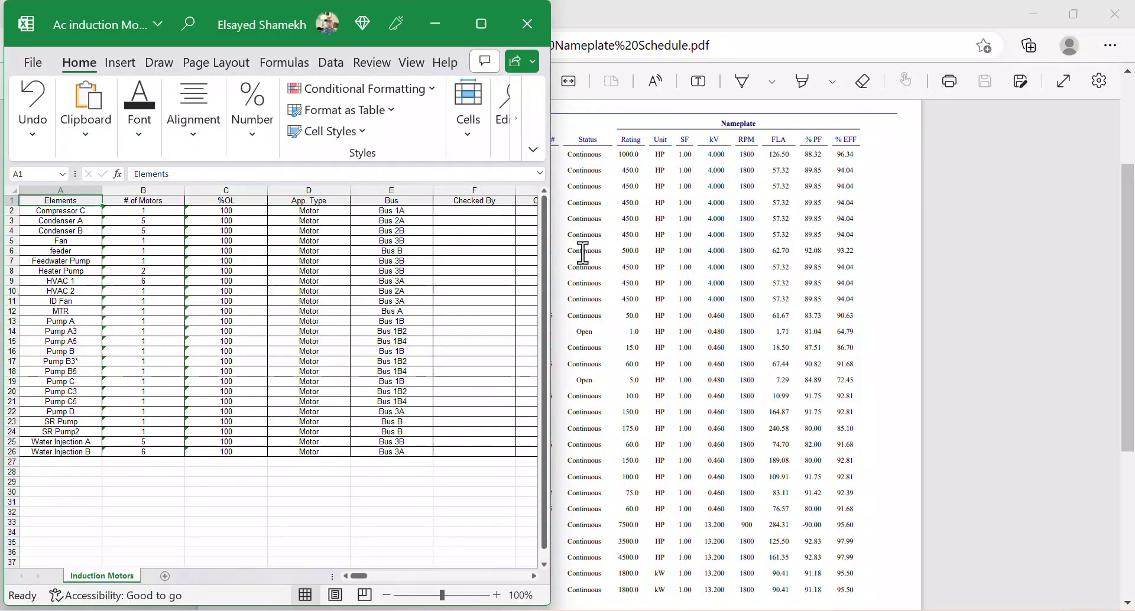
# Step: Switch from the Induction Motors sheet back to the Motor Nameplate Schedule PDF in Edge
pyautogui.click(677, 388)
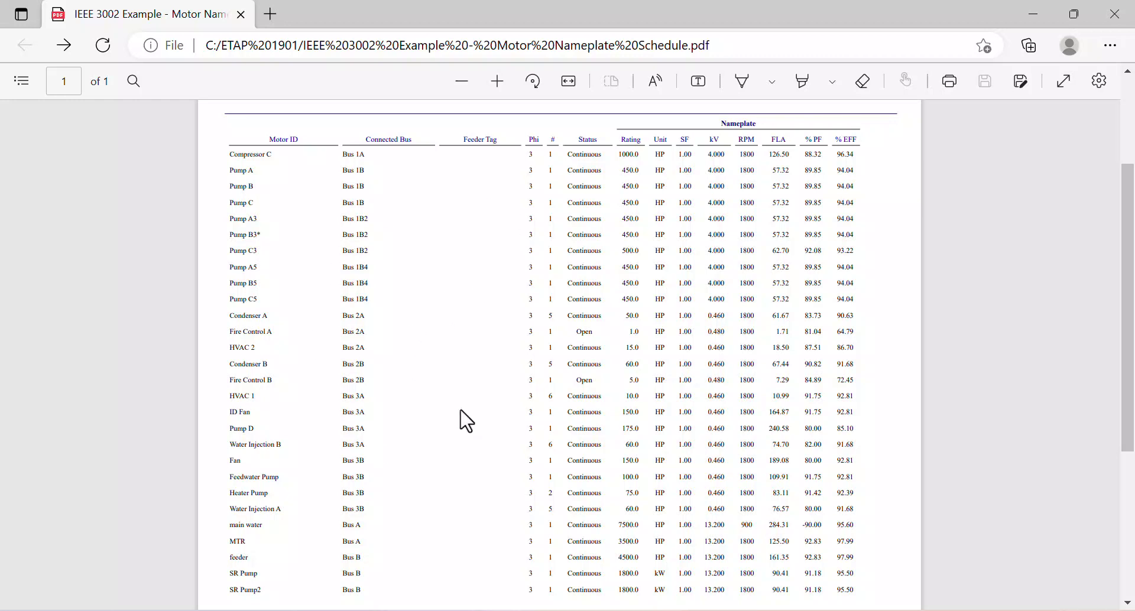
# Step: Check the PDF's Motor Nameplate Schedule title and header, then minimize Edge to reveal ETAP
pyautogui.scroll(3, 467, 421)
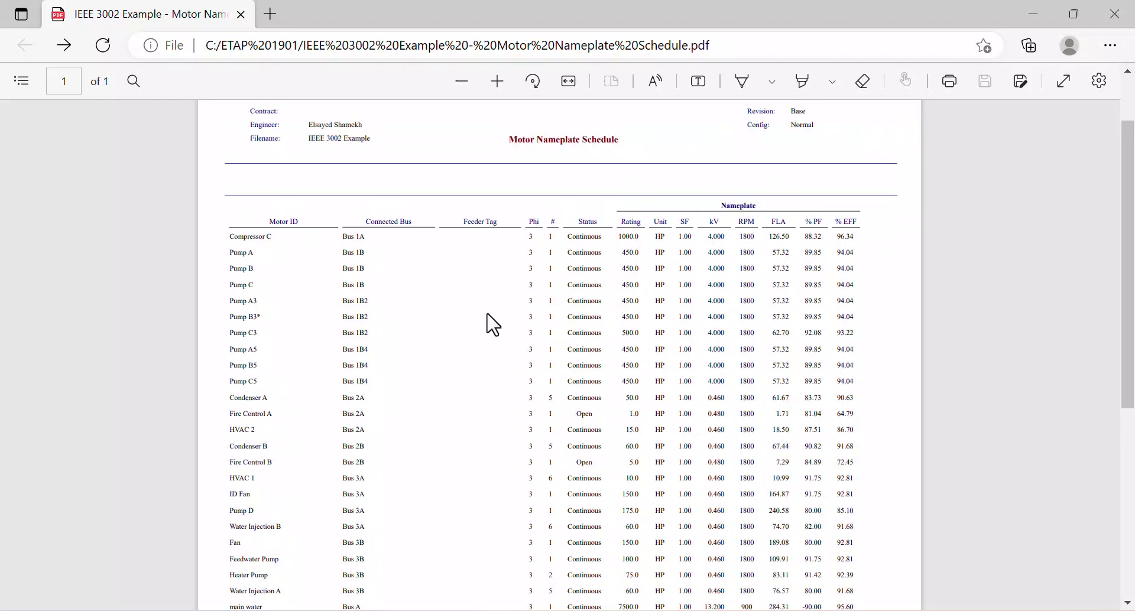
pyautogui.moveTo(514, 139); pyautogui.dragTo(621, 126)
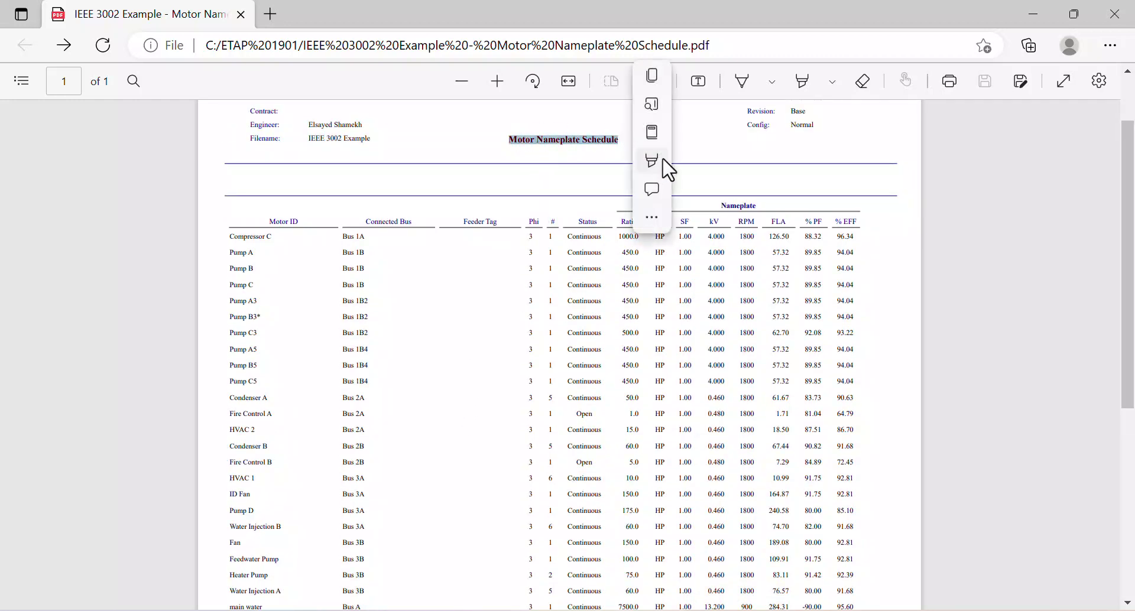
pyautogui.click(359, 360)
pyautogui.scroll(-2, 420, 358)
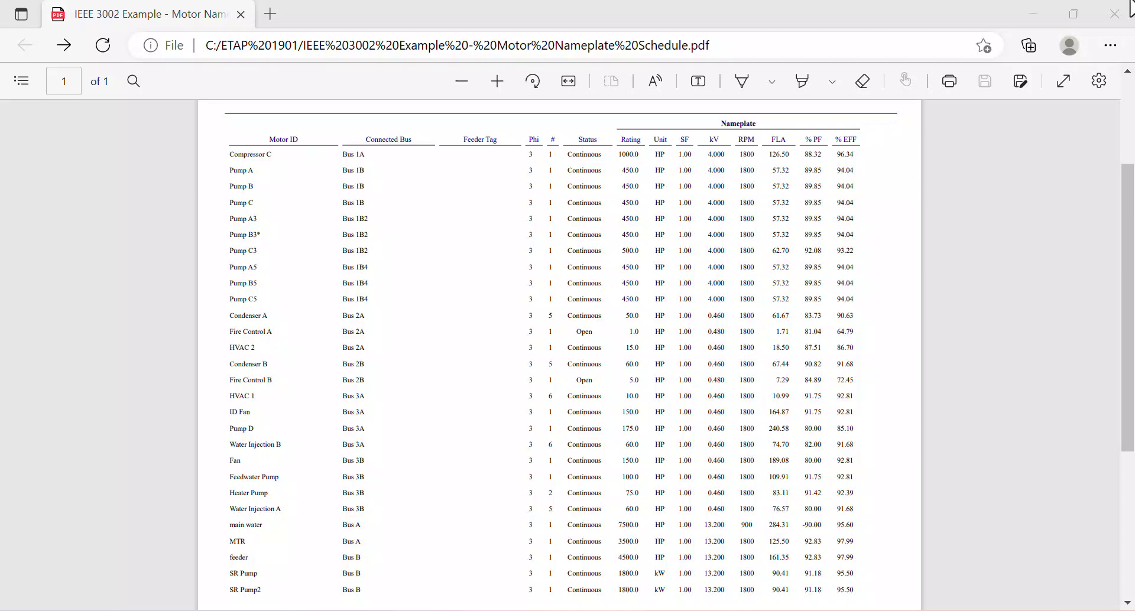
pyautogui.click(1034, 15)
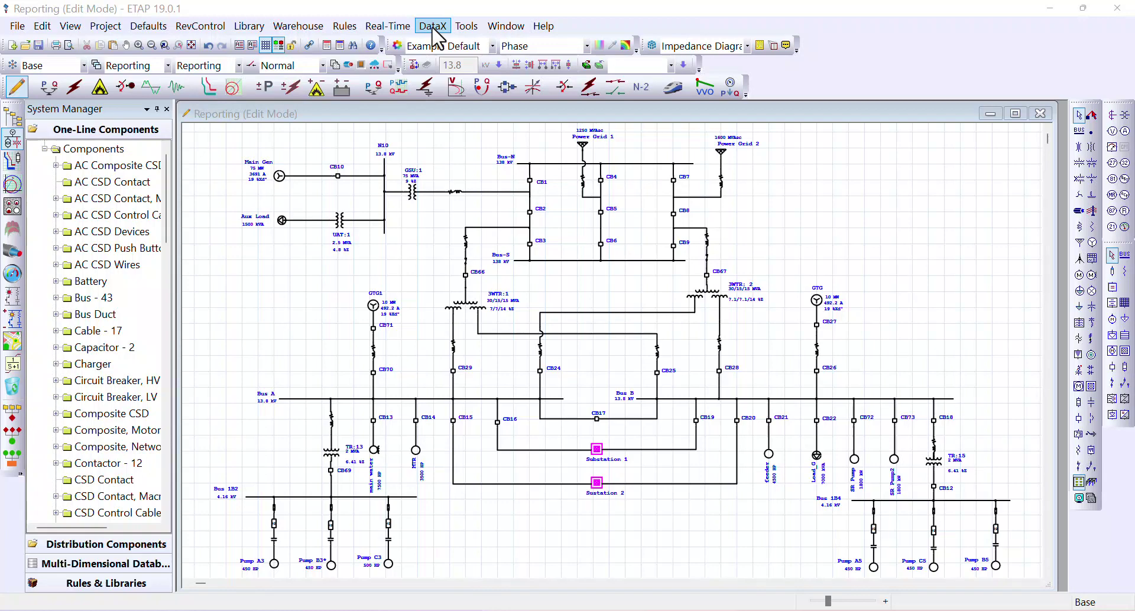
# Step: Export the Induction Motor load ticket through DataX, producing INDMOTOR.xls in Excel
pyautogui.click(436, 28)
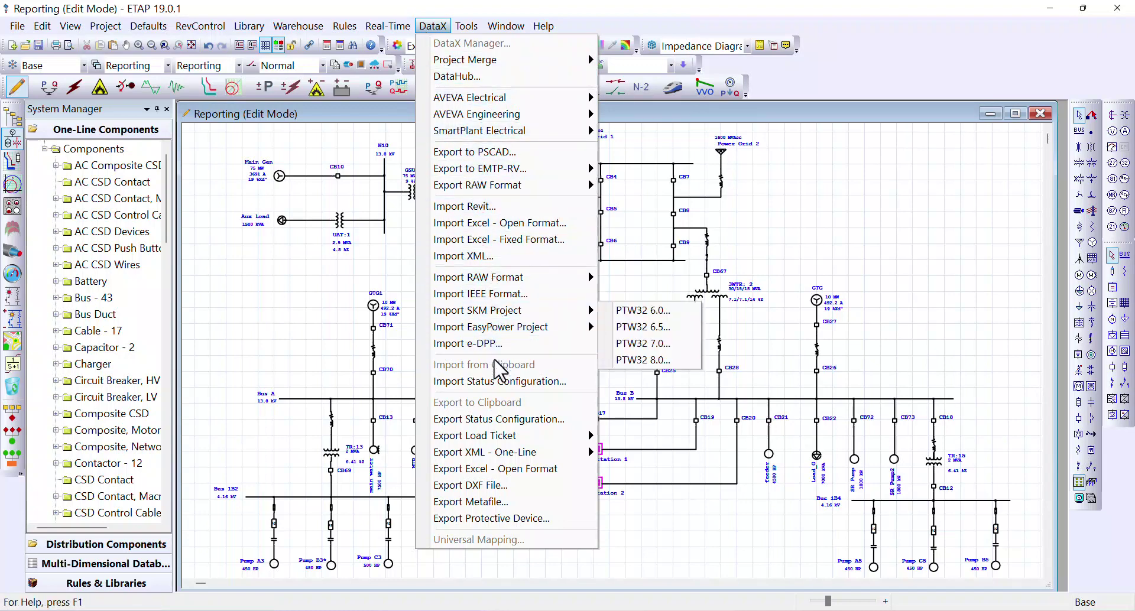
pyautogui.moveTo(518, 445)
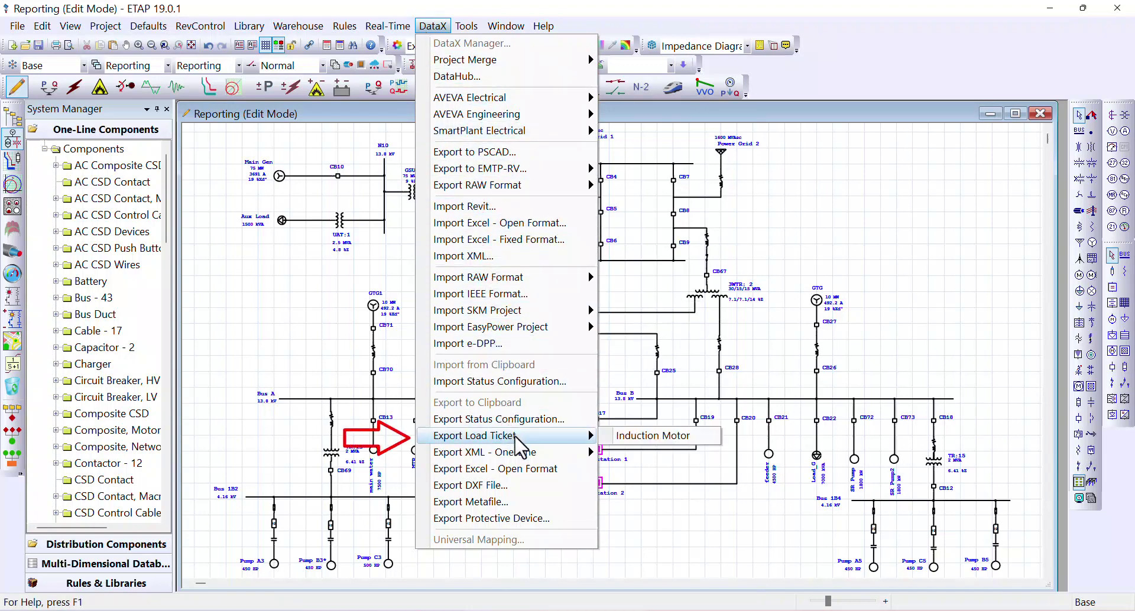
pyautogui.click(643, 438)
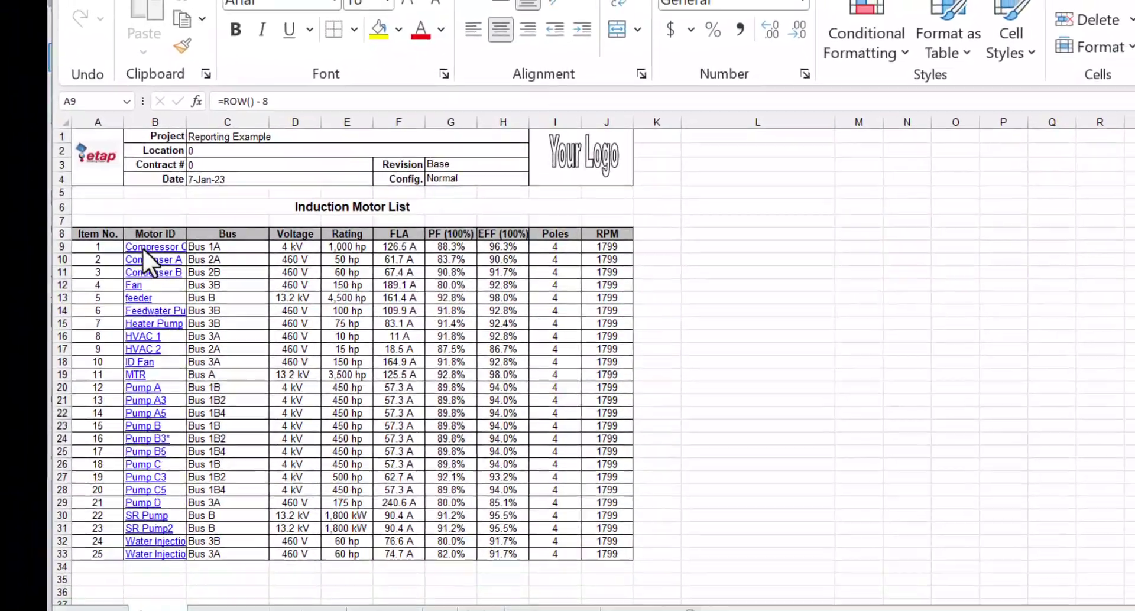
# Step: Select the 25 induction motor rows on the INDMOTOR Contents sheet
pyautogui.hotkey('ctrl', 'shift', 'End')
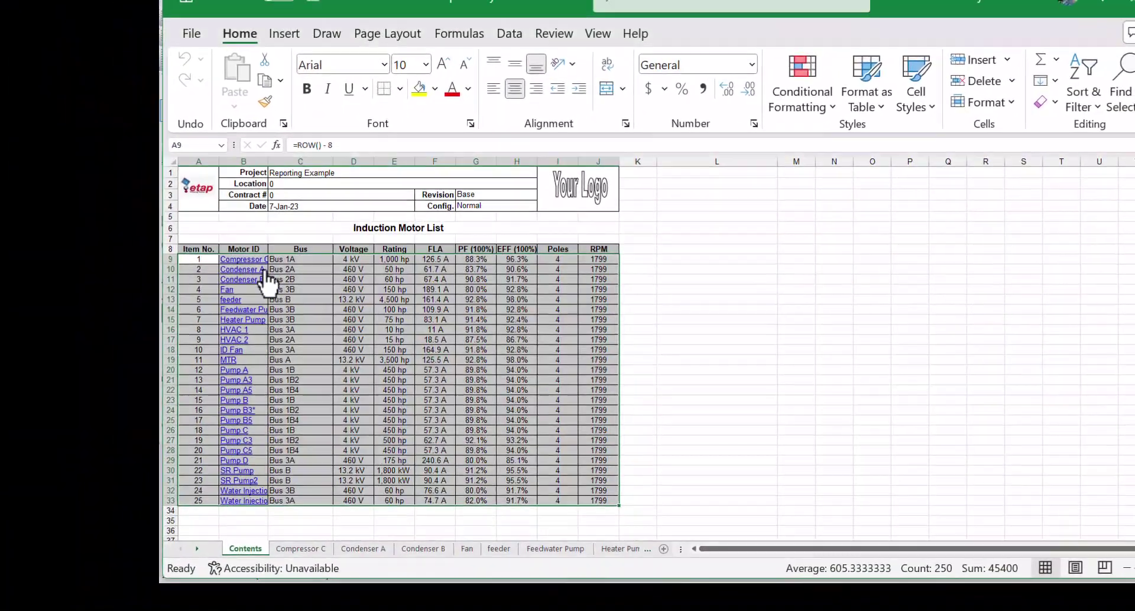
# Step: Go to the Compressor C sheet and scroll through its rating, torque, loading and reliability sections
pyautogui.hotkey('ctrl', 'pagedown')
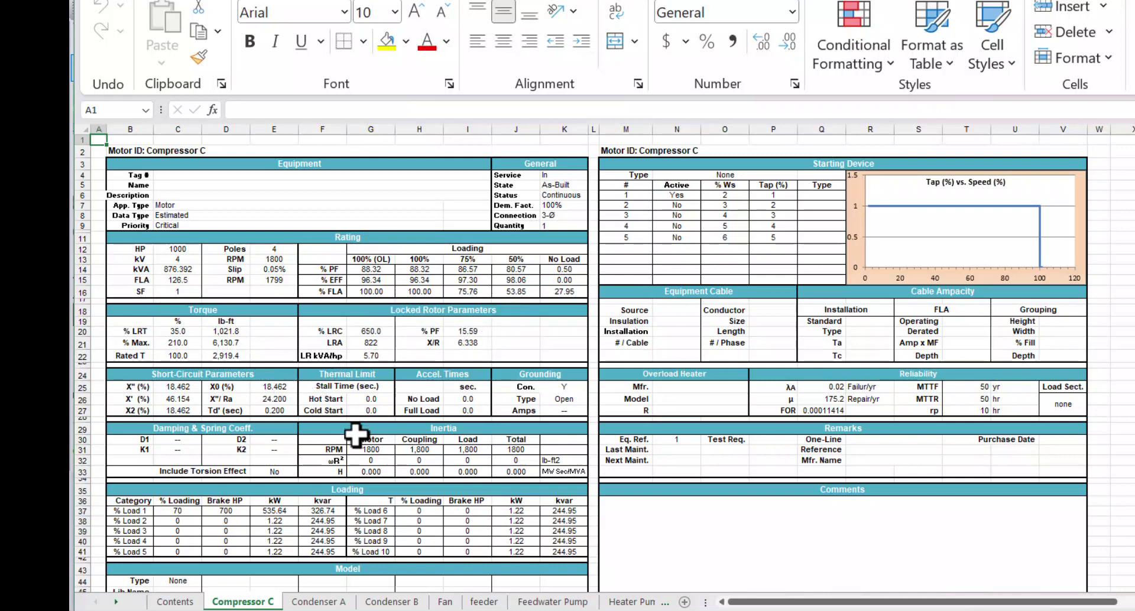
pyautogui.scroll(-1, 393, 383)
pyautogui.scroll(1, 429, 376)
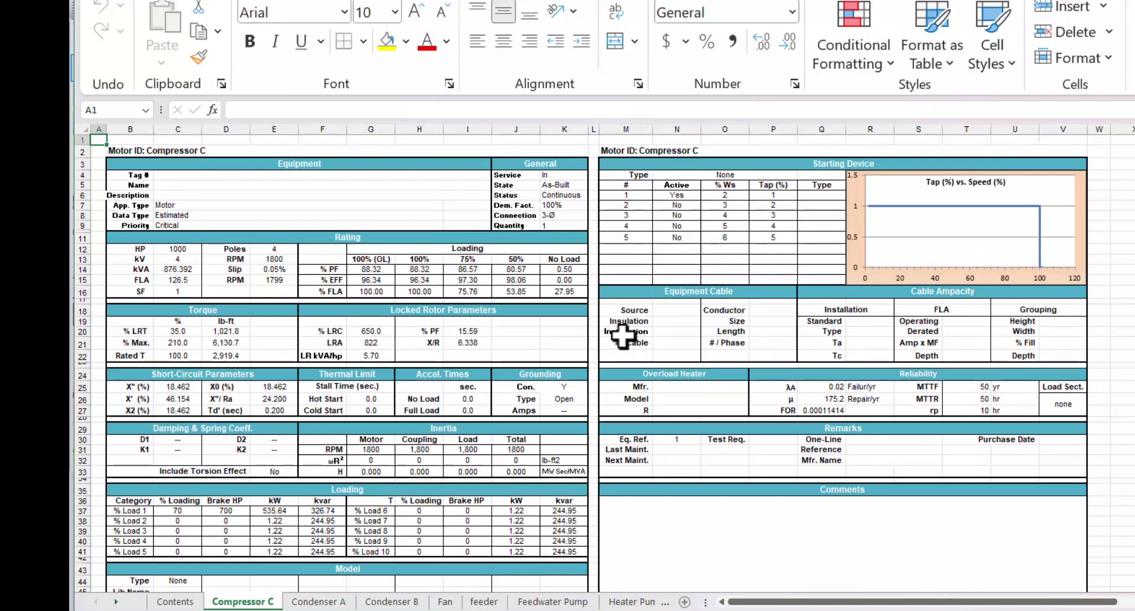
pyautogui.scroll(-6, 274, 512)
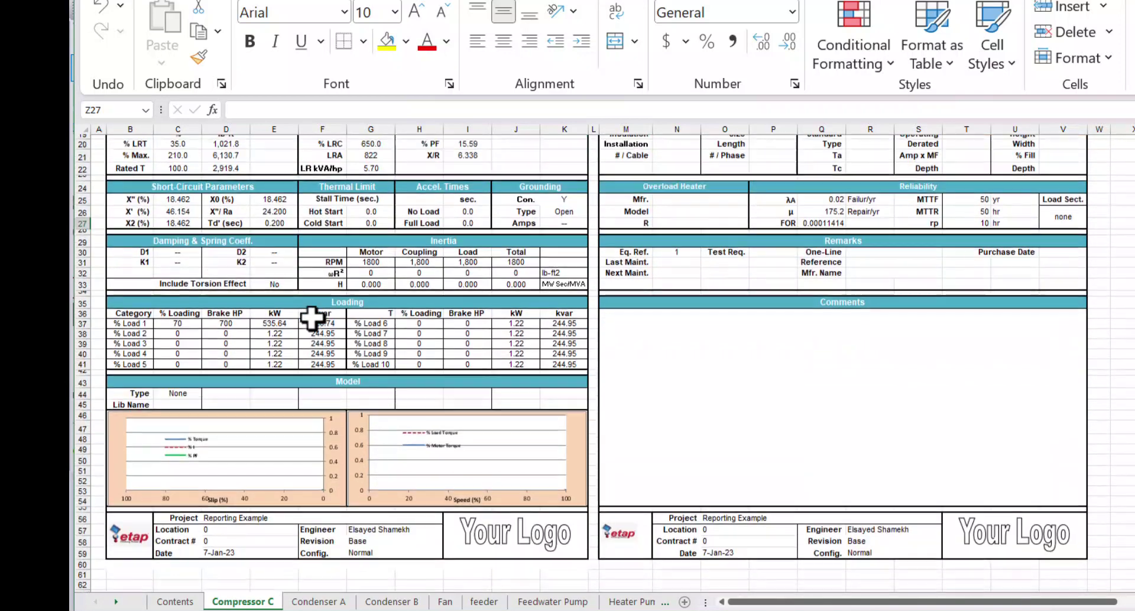
pyautogui.scroll(3, 312, 319)
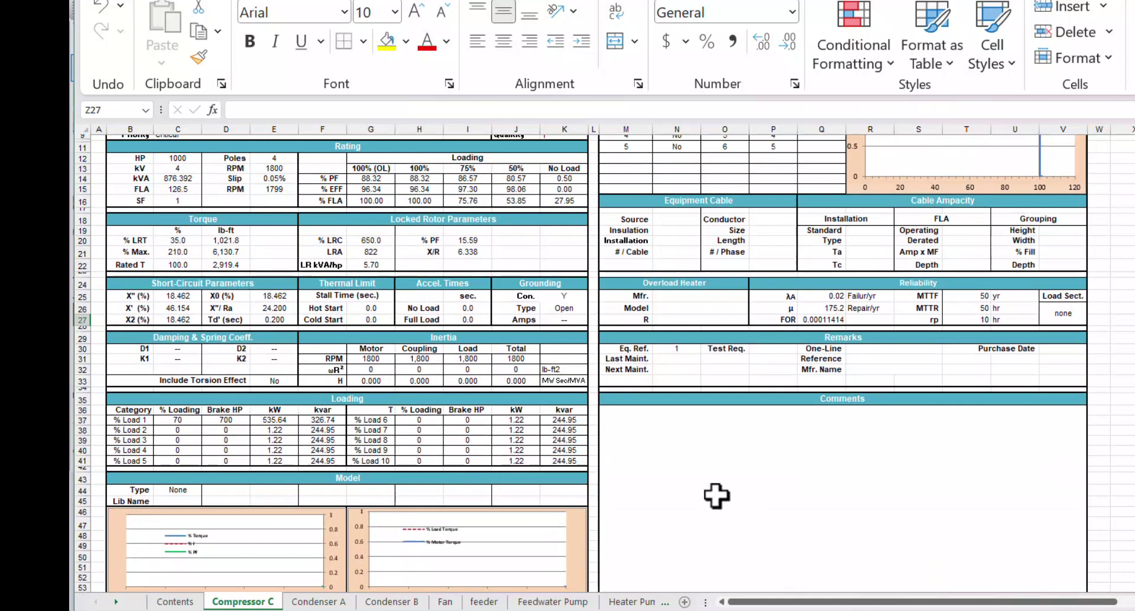
pyautogui.scroll(3, 717, 496)
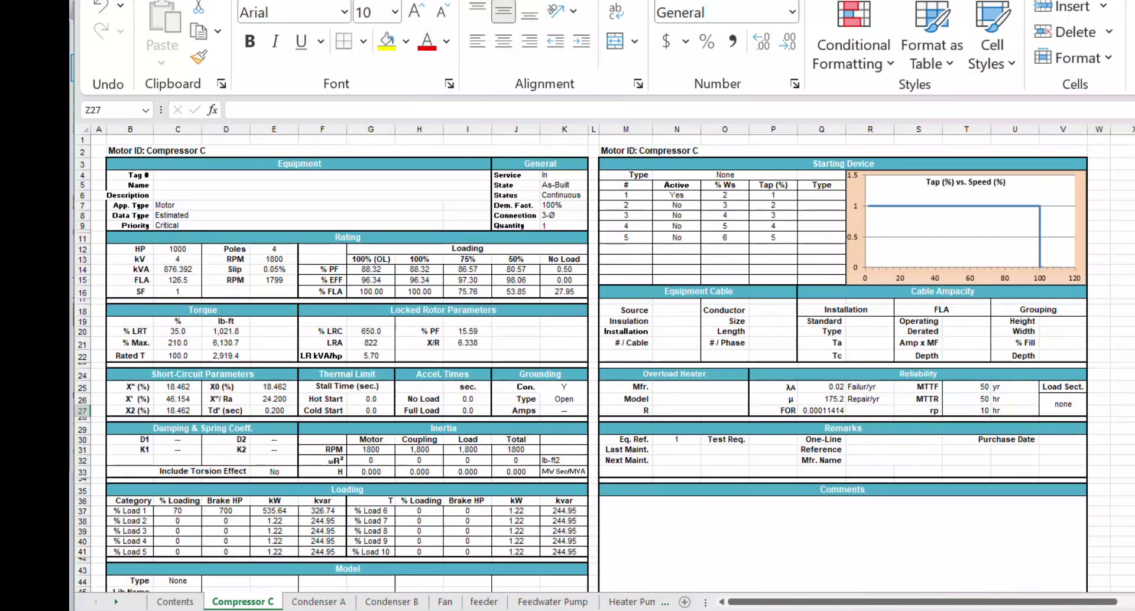